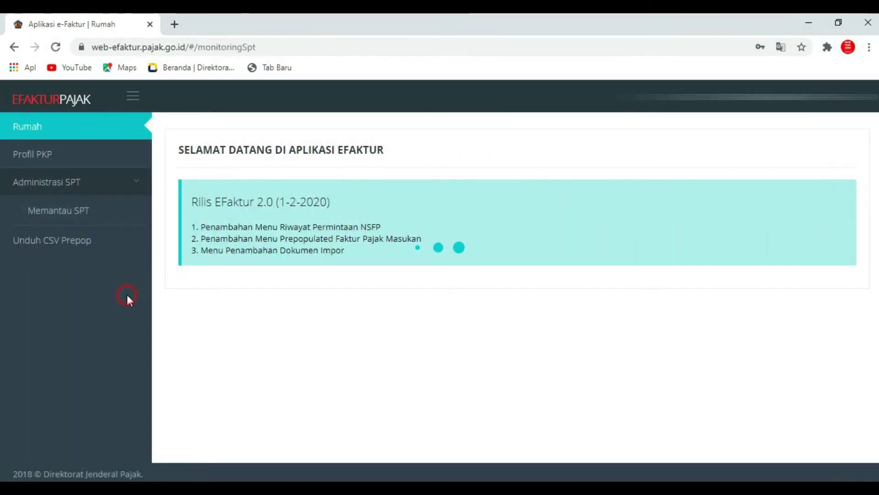
Step: Display the SPT list for tax year 2020 on the Memantau SPT page
left_click(315, 354)
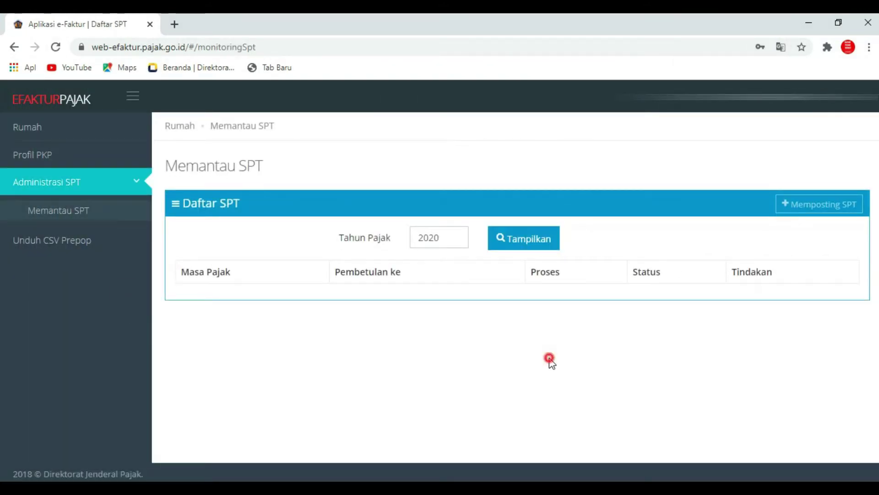
left_click(764, 341)
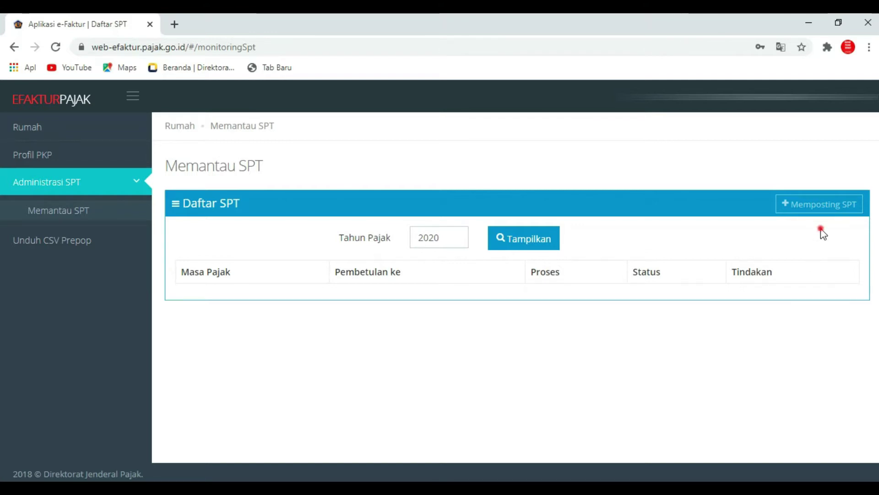
left_click(631, 236)
left_click(567, 240)
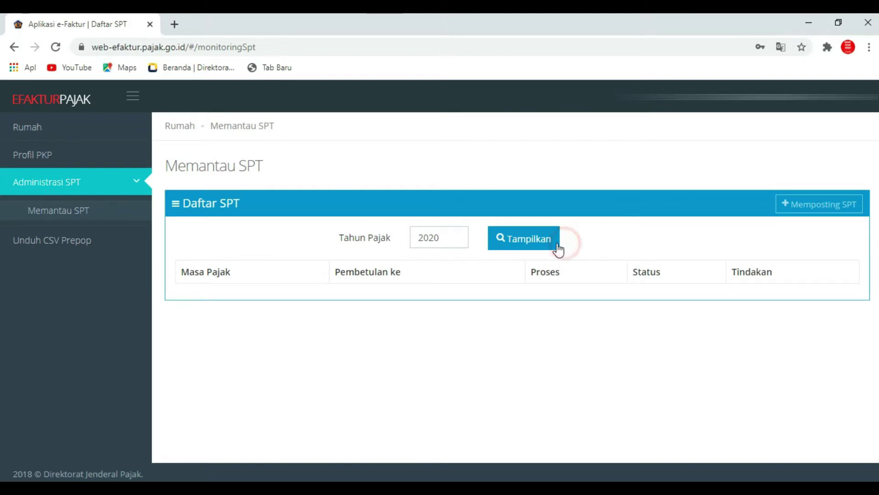
left_click(552, 245)
left_click(612, 239)
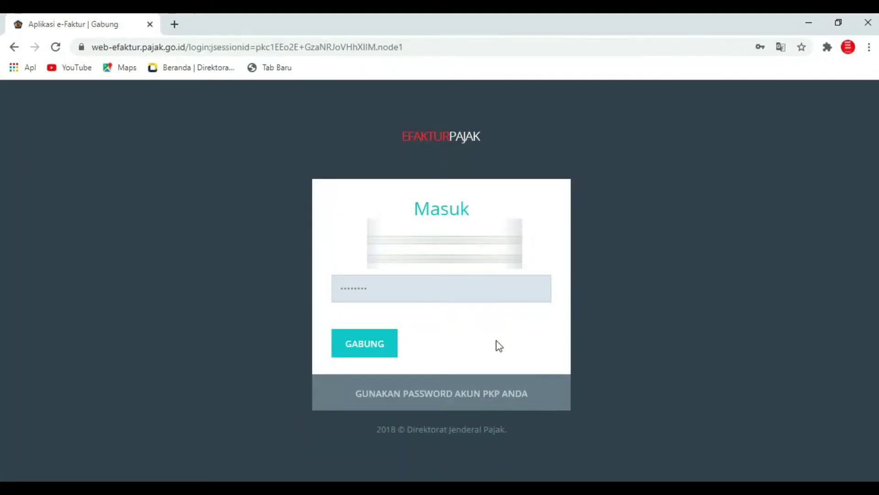
Step: Log in with the prefilled account password and show the tax year 2020 returns in Memantau SPT
left_click(378, 354)
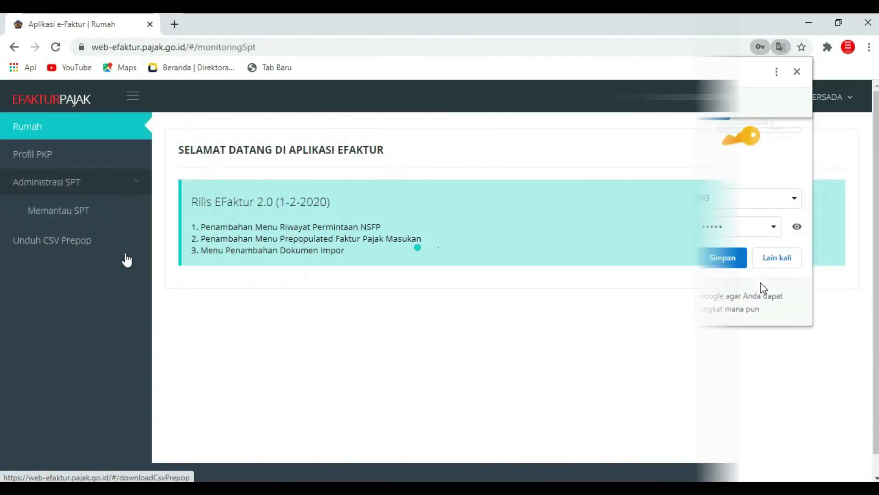
left_click(314, 352)
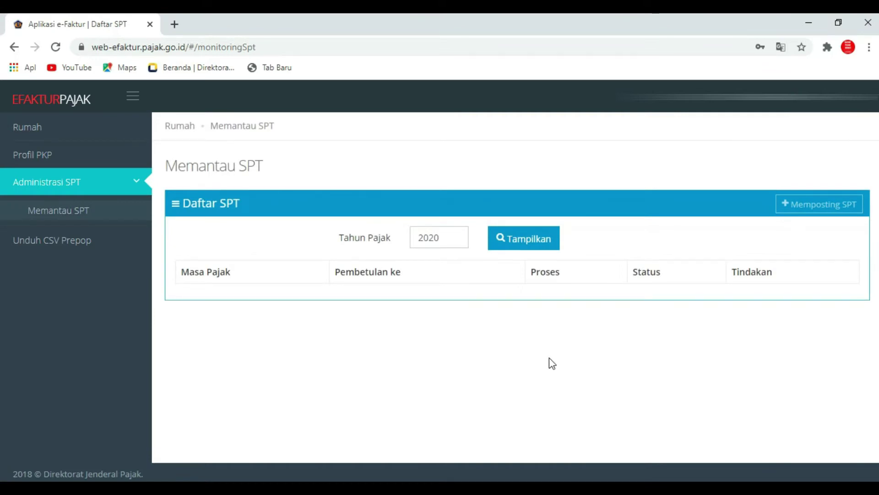
left_click(765, 342)
left_click(821, 229)
left_click(634, 237)
left_click(562, 240)
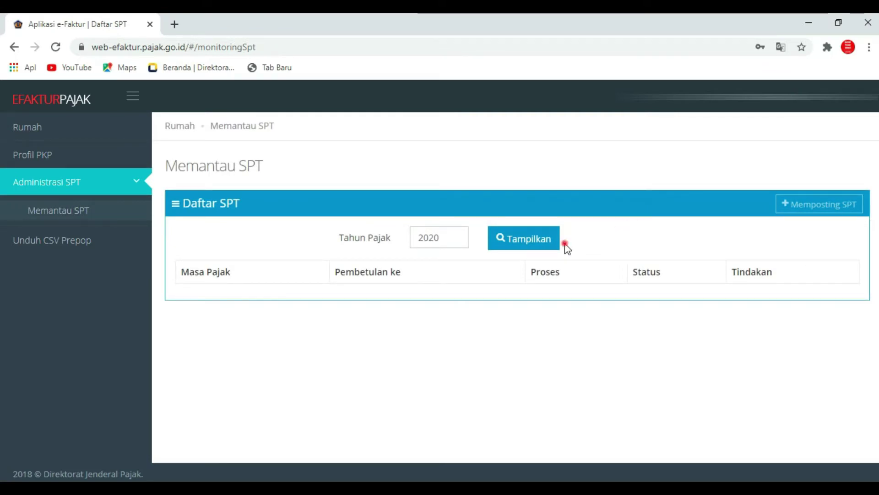
left_click(553, 244)
left_click(613, 239)
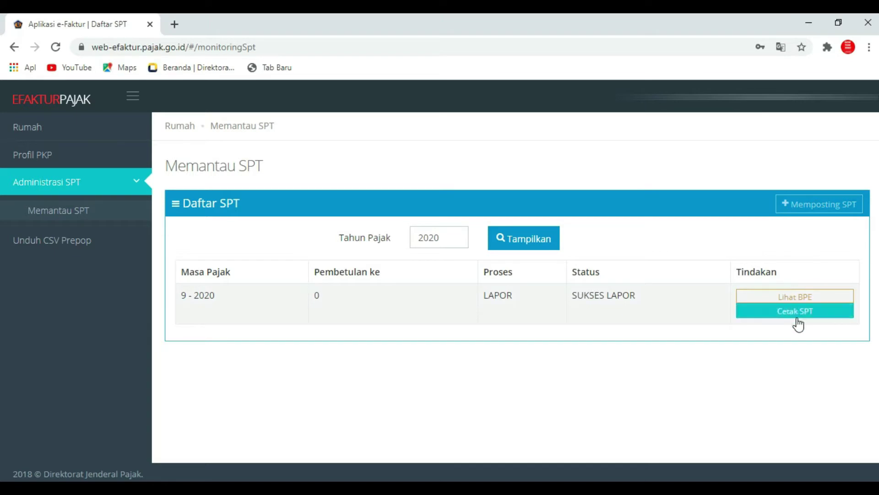
Step: Request a printout of the 9 - 2020 SPT, and view and close its electronic receipt (BPE)
left_click(831, 313)
left_click(831, 314)
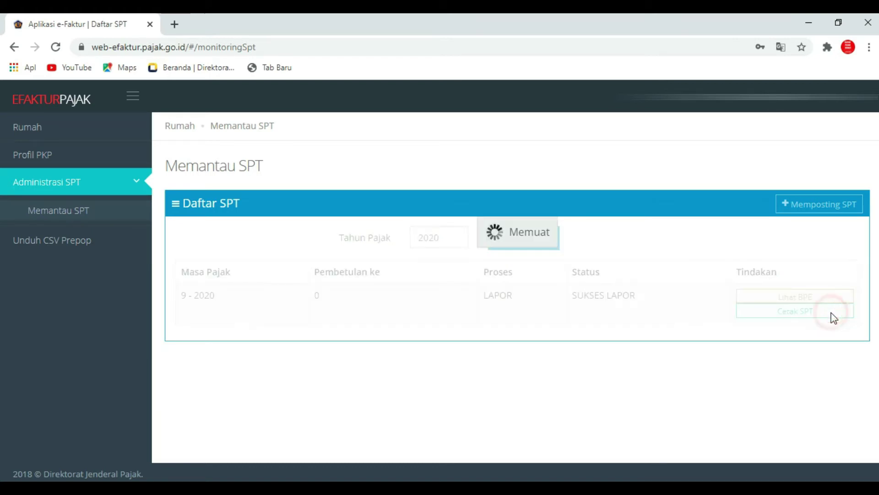
left_click(831, 313)
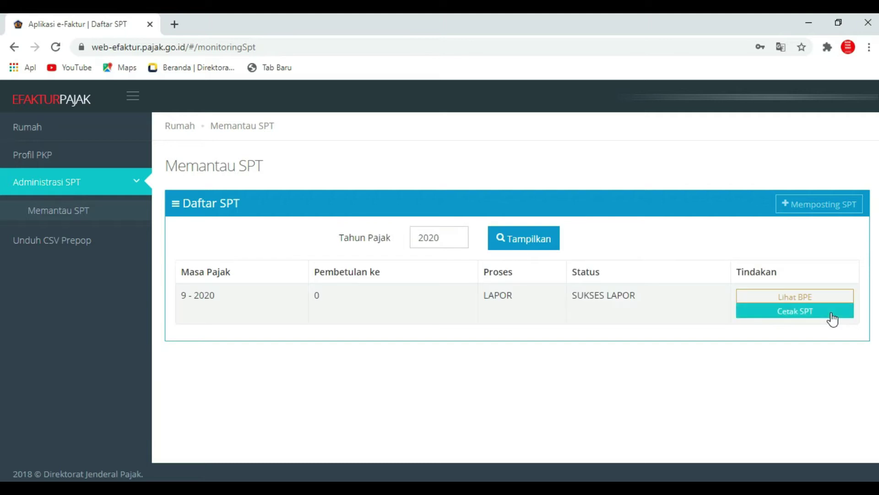
left_click(833, 297)
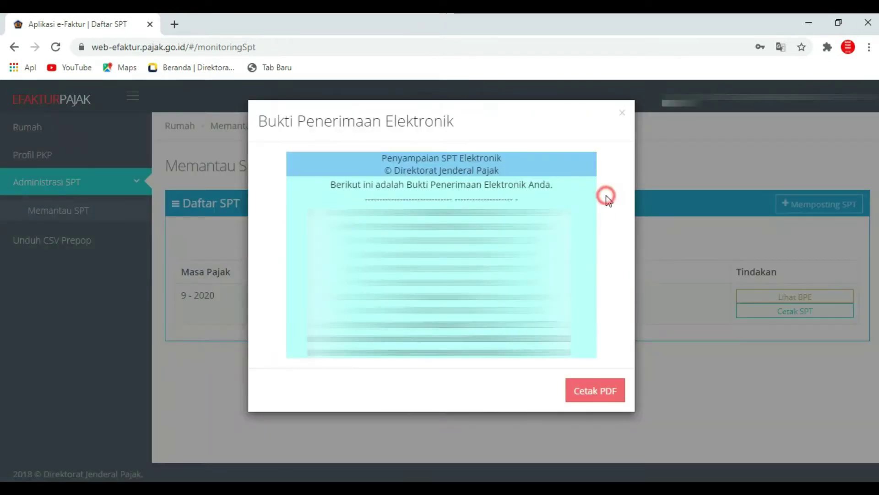
left_click(623, 114)
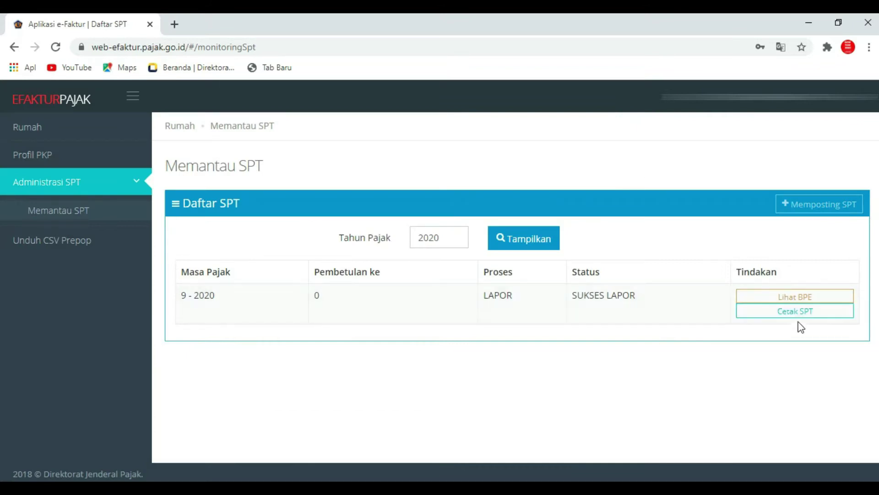
Step: Generate the PDF of the reported 9 - 2020 SPT for printing and open it
left_click(827, 312)
left_click(828, 312)
left_click(828, 312)
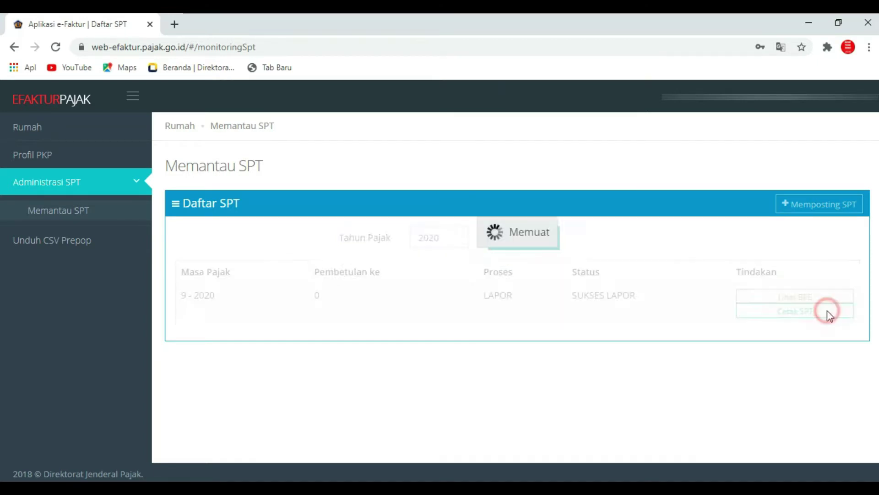
left_click(828, 312)
left_click(828, 313)
left_click(828, 314)
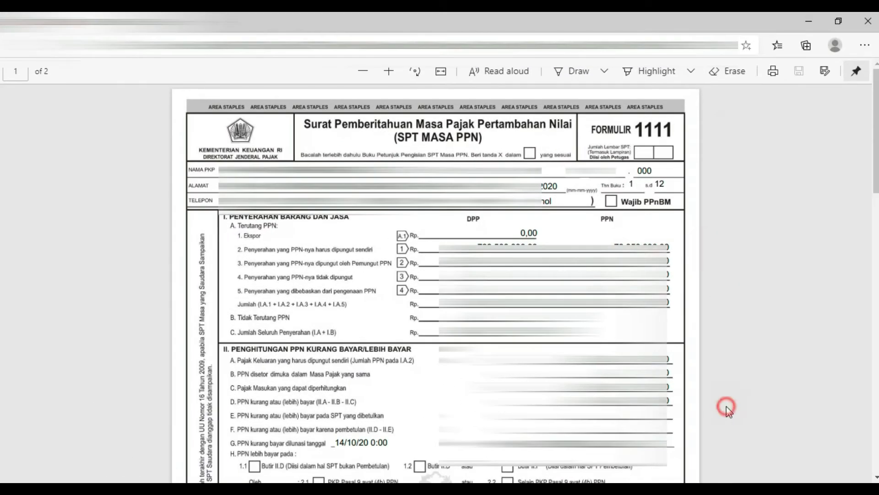
Step: Examine the SPT PDF's main form 1111 and the recapitulation form 1111 AB on the second page
left_click(394, 332)
left_click(728, 384)
left_click(848, 122)
left_click(775, 76)
left_click(779, 88)
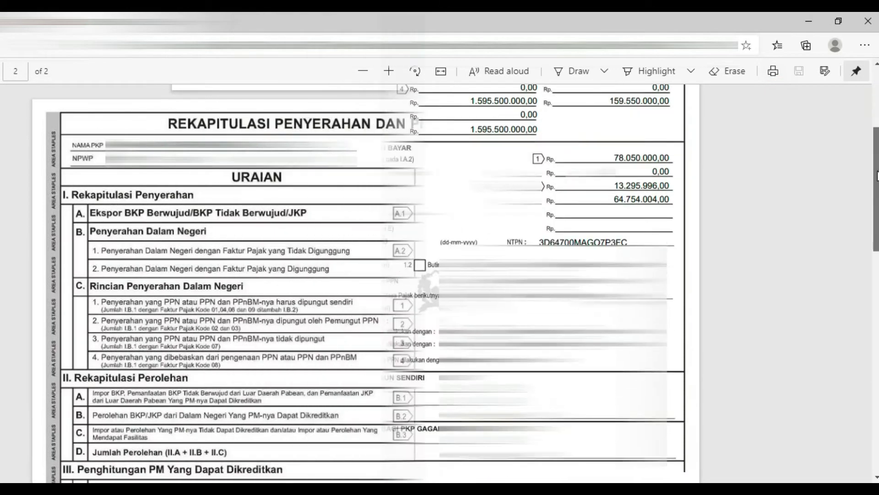
left_click(456, 155)
left_click(729, 97)
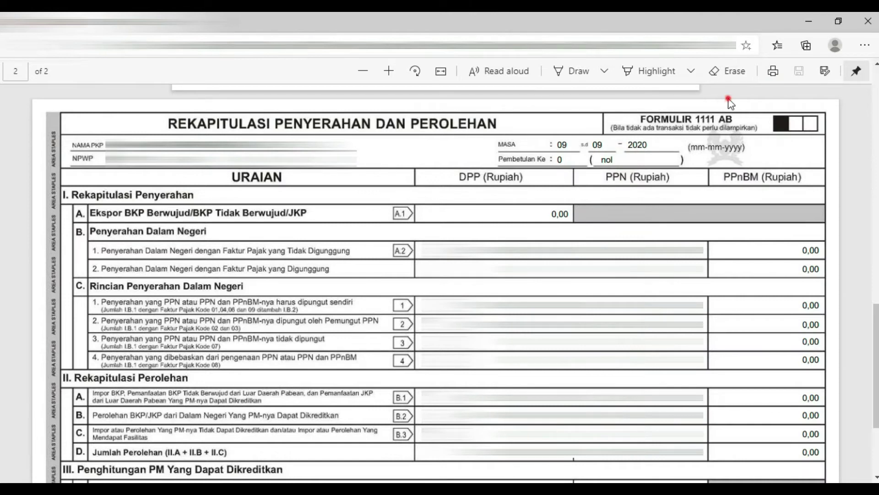
left_click(778, 77)
left_click(773, 93)
left_click(773, 90)
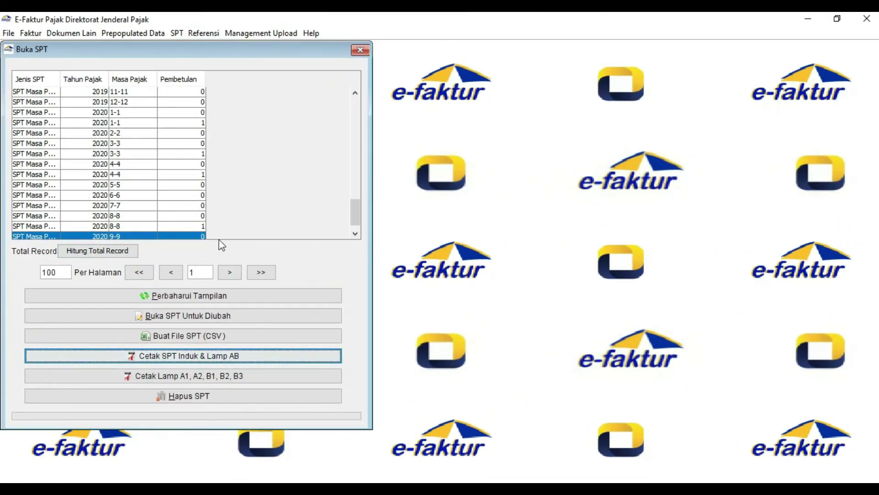
Step: In the e-Faktur desktop application, create the CSV file for the 2020 period 9-9 SPT with correction 0
left_click(194, 238)
left_click(229, 233)
left_click(240, 231)
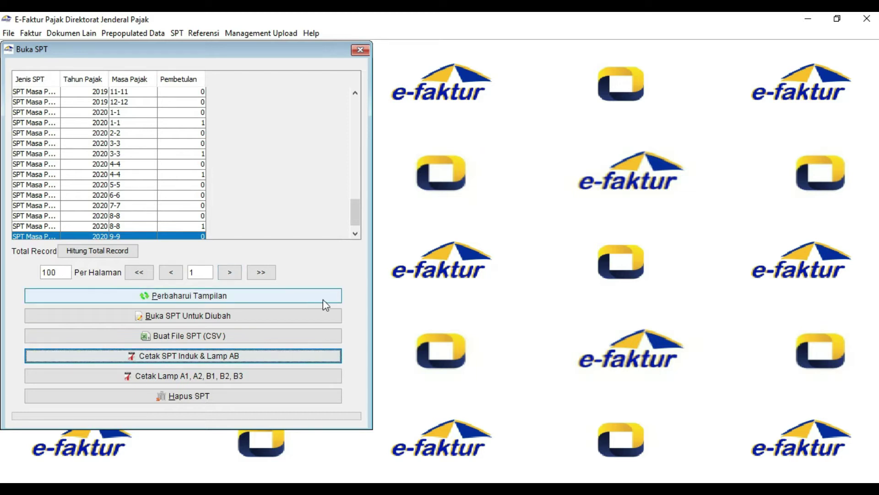
left_click(353, 298)
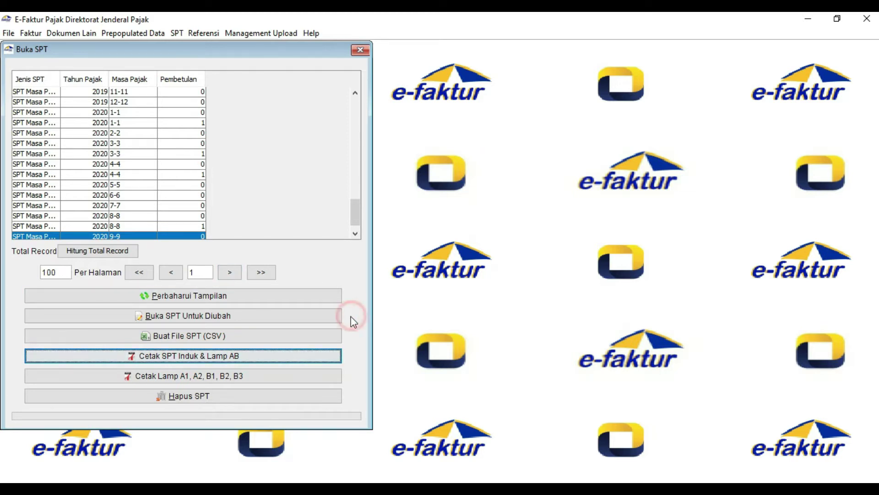
left_click(349, 334)
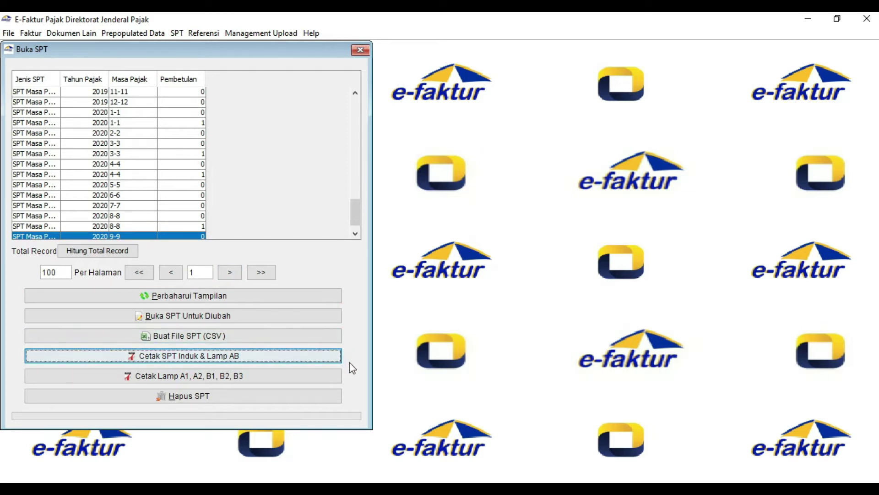
left_click(351, 343)
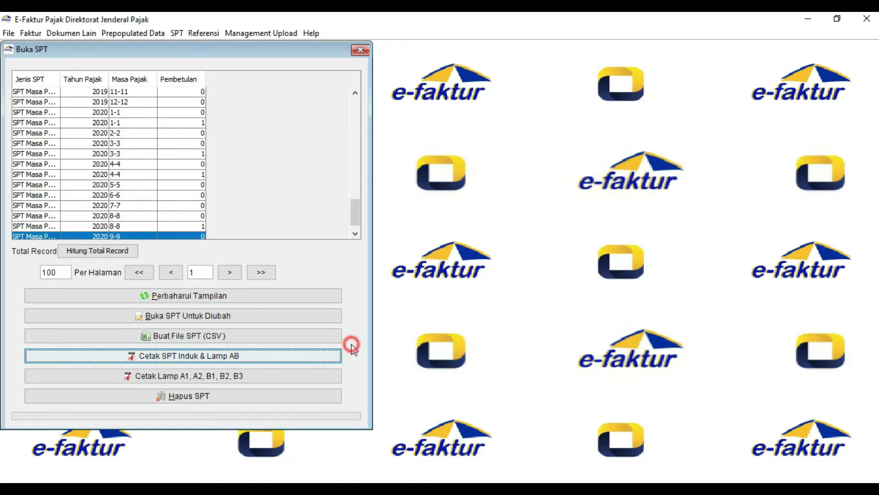
left_click(328, 339)
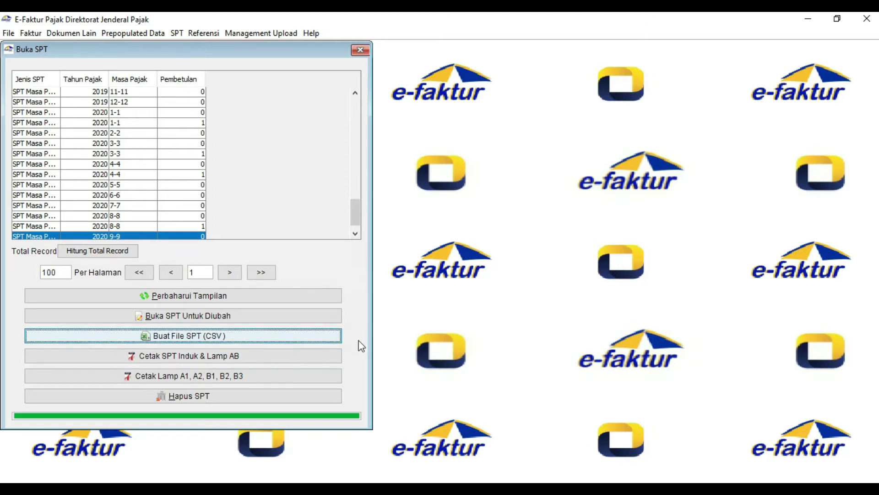
left_click(491, 260)
left_click(491, 260)
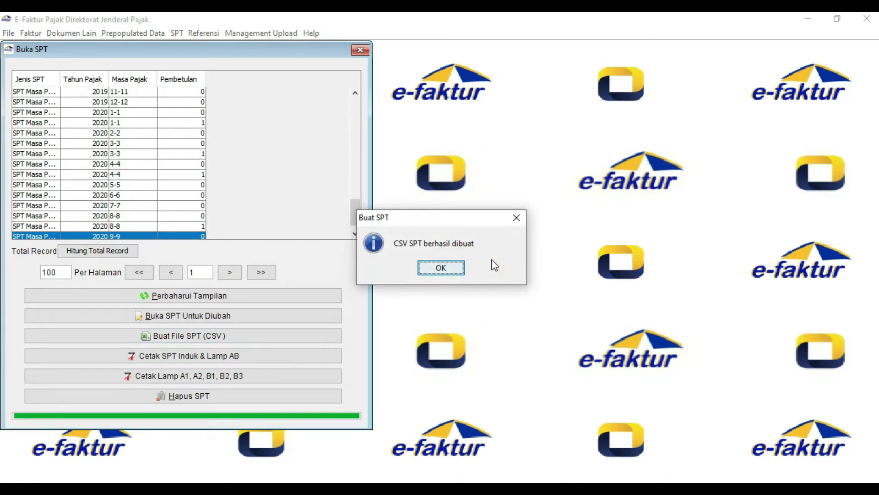
left_click(492, 259)
left_click(460, 268)
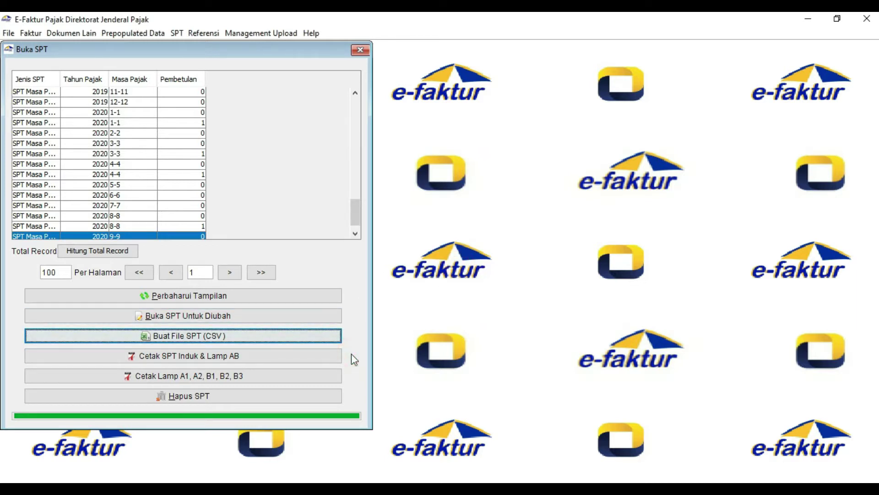
Step: Create the PDF of the main SPT form and attachment AB for the 2020 period 9-9 return
left_click(338, 356)
left_click(411, 357)
left_click(359, 374)
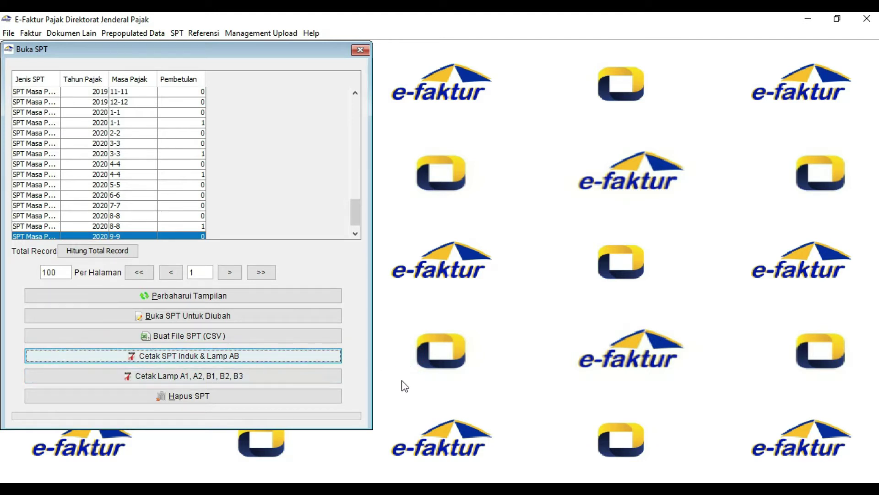
left_click(399, 365)
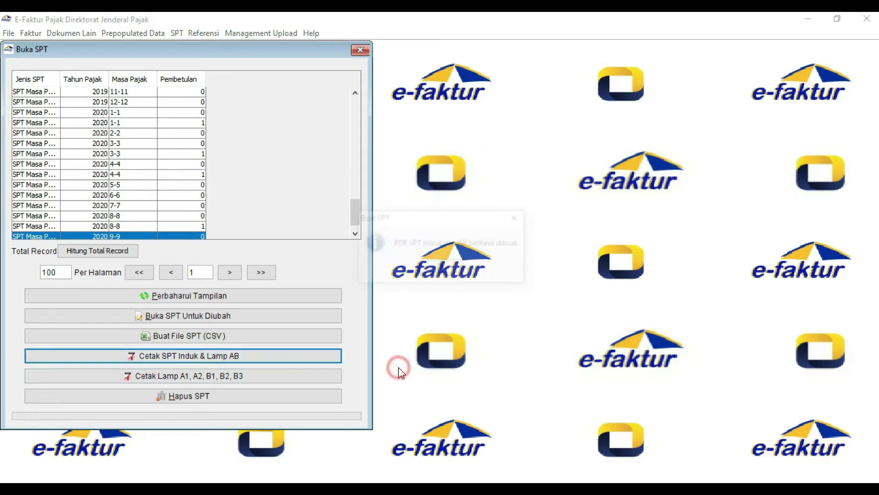
left_click(449, 293)
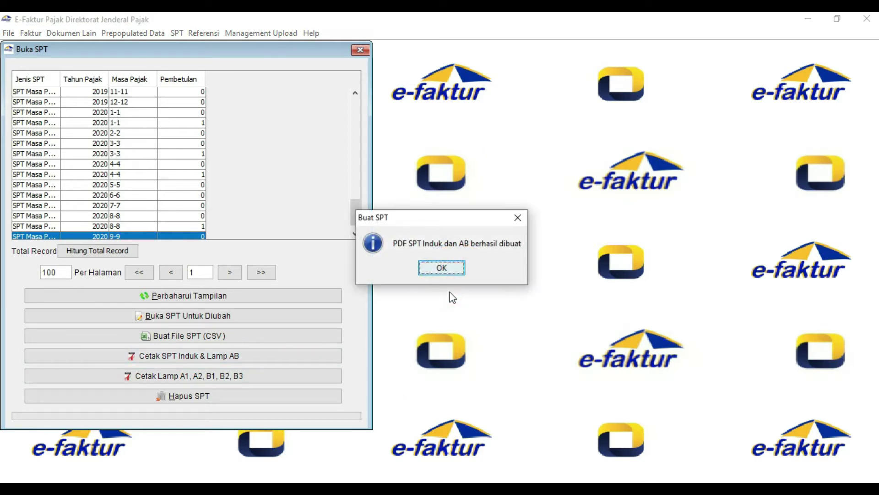
left_click(450, 292)
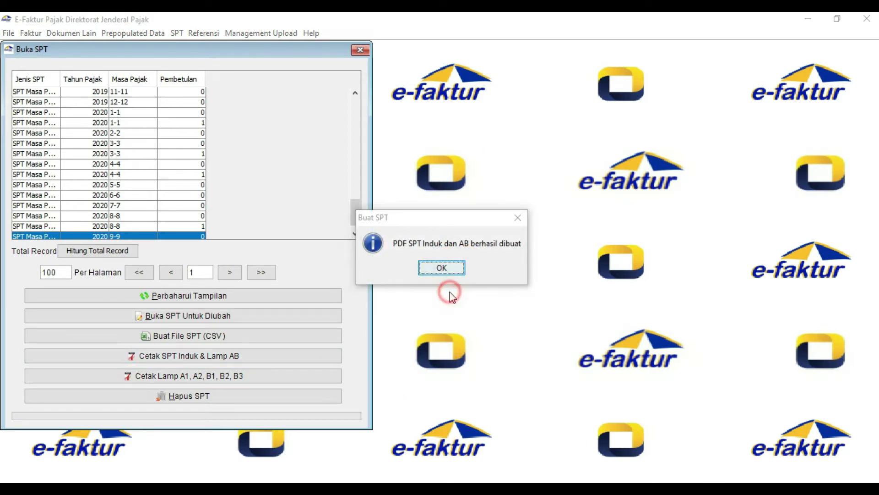
left_click(452, 272)
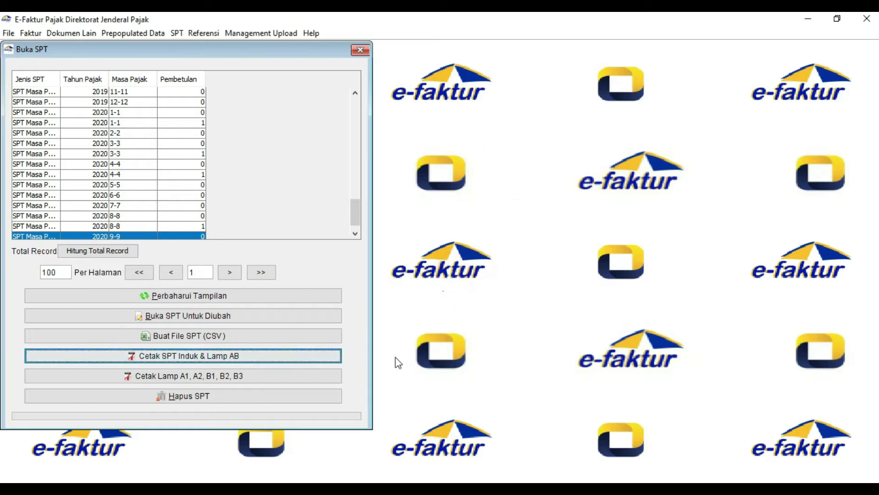
Step: Create the PDF of attachments A1, A2, B1, B2 and B3 for the 2020 period 9-9 return
left_click(384, 373)
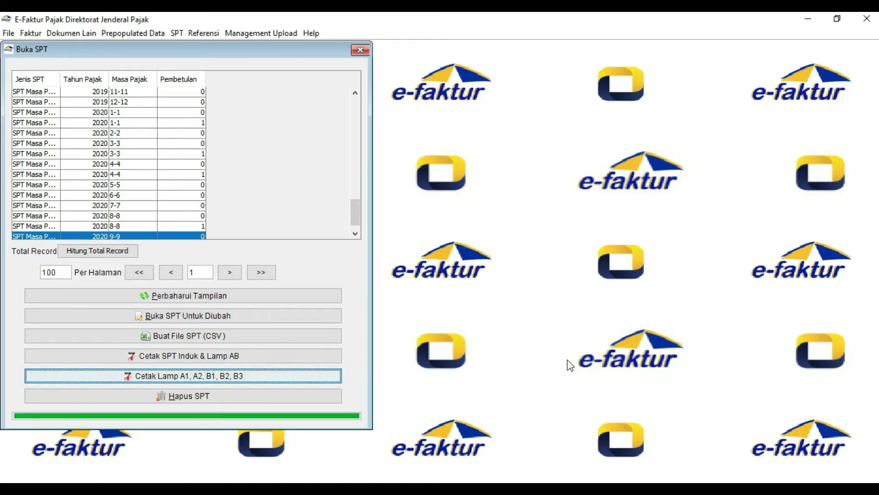
left_click(432, 372)
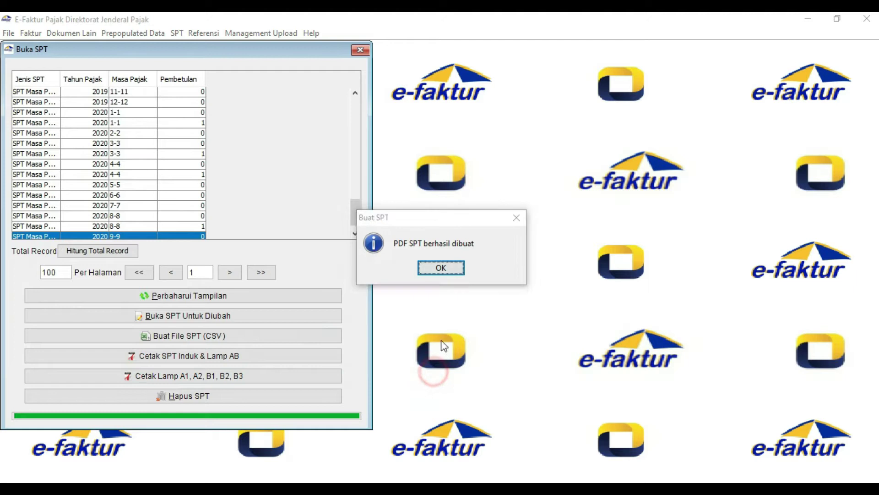
left_click(442, 321)
left_click(507, 301)
left_click(553, 267)
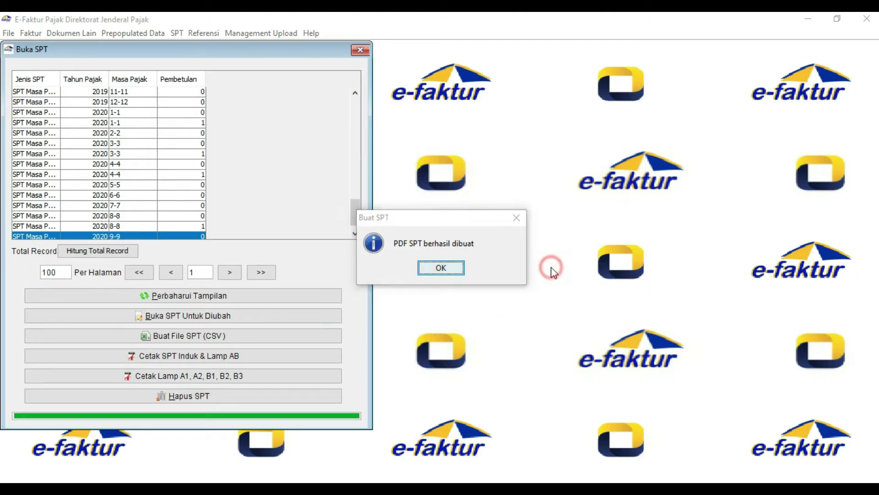
left_click(454, 269)
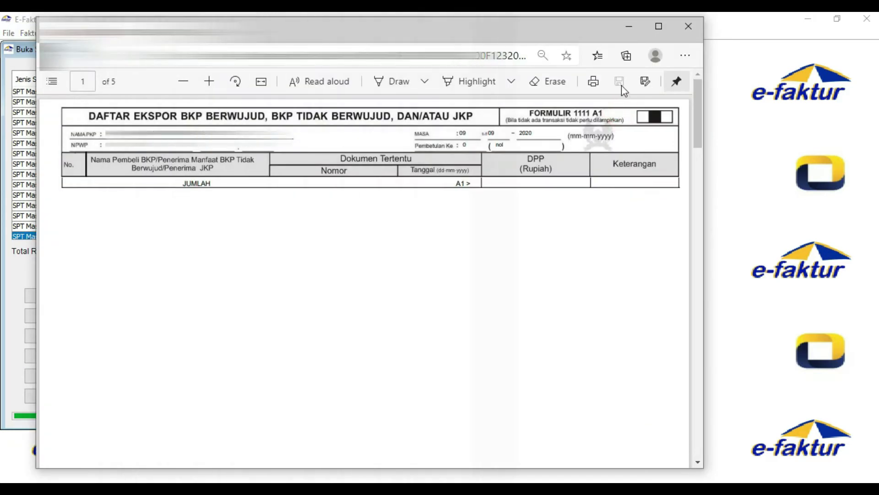
Step: Review attachment forms 1111 A1 and 1111 A2 in the PDF of the 2020 period 9-9 return
left_click(595, 95)
left_click(697, 109)
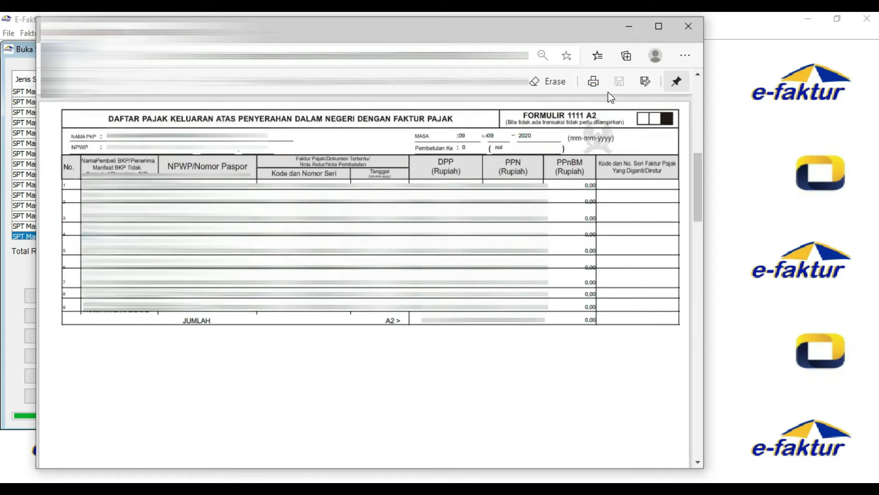
left_click(630, 201)
left_click(612, 132)
left_click(375, 128)
left_click(302, 129)
left_click(372, 129)
left_click(422, 132)
Step: Review the input tax attachment forms 1111 B1 and 1111 B2 on pages 3 and 4 of the PDF
scroll(609, 133, "down", 5)
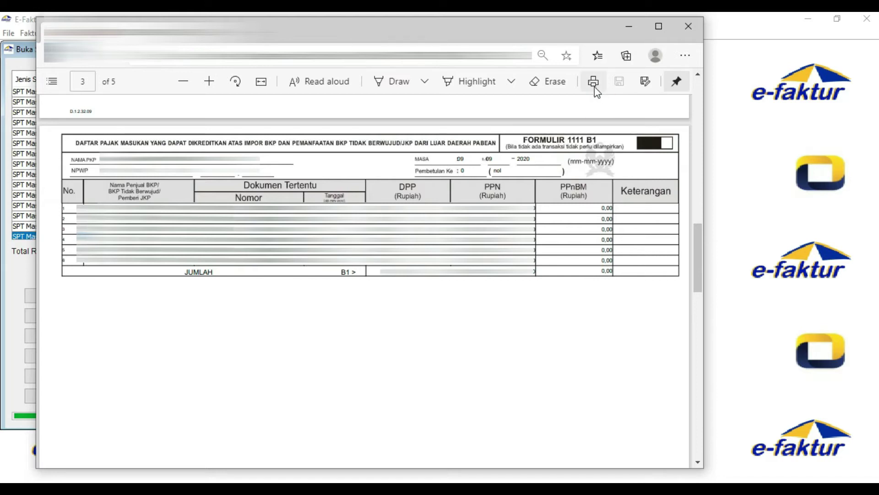
left_click(595, 100)
scroll(682, 146, "down", 5)
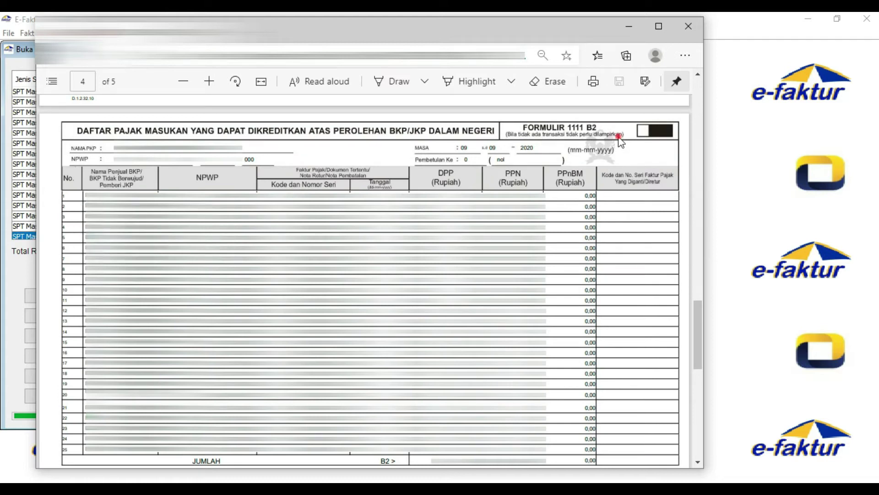
left_click(109, 153)
left_click(249, 143)
left_click(322, 143)
left_click(418, 143)
left_click(475, 144)
left_click(617, 175)
left_click(594, 88)
left_click(596, 96)
Step: Review form 1111 B3 on page 5 and close the attachments PDF
scroll(641, 211, "down", 3)
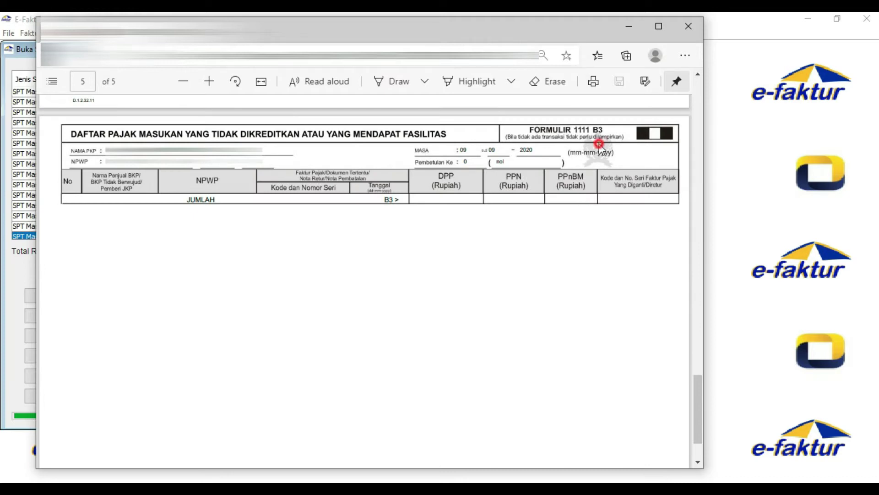
left_click(159, 136)
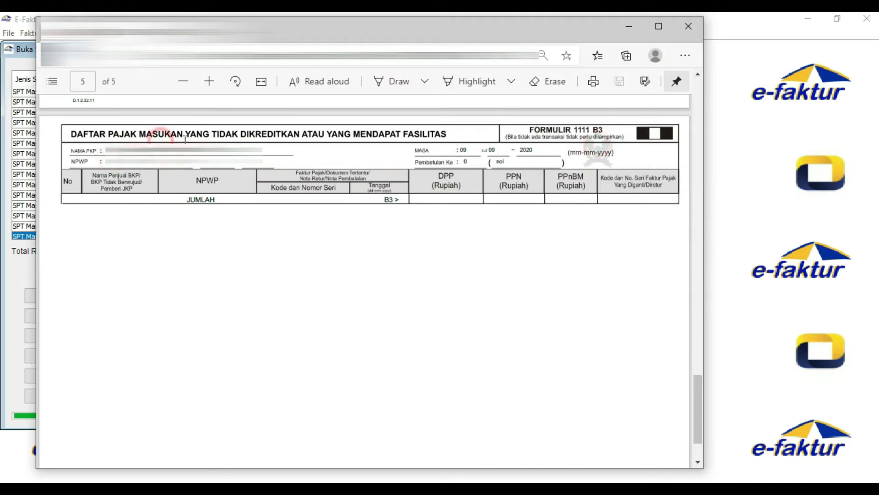
left_click(306, 143)
left_click(384, 150)
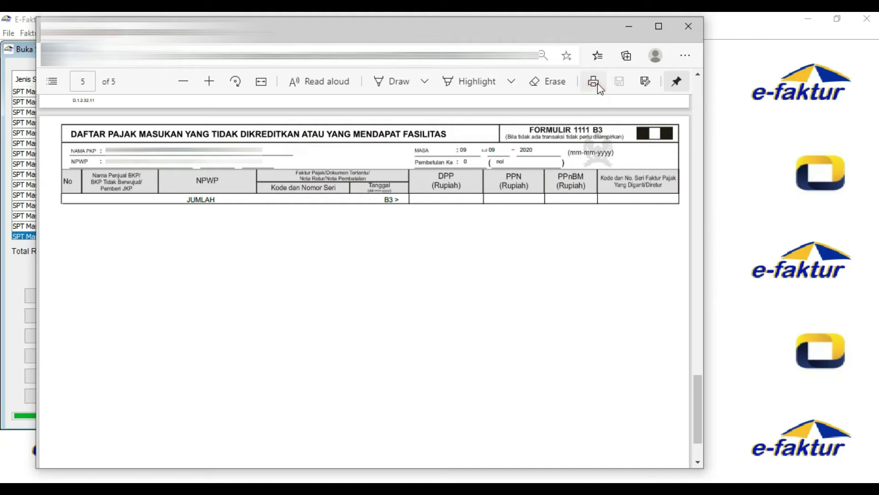
left_click(595, 99)
left_click(689, 28)
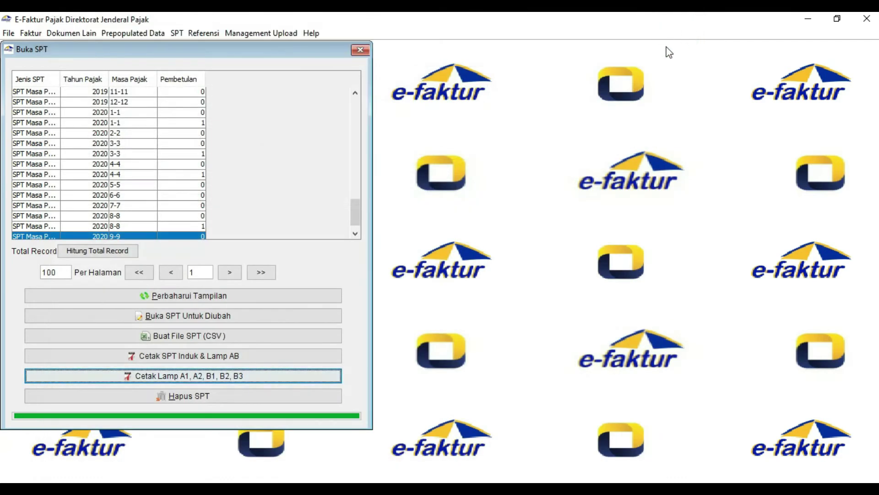
left_click(352, 353)
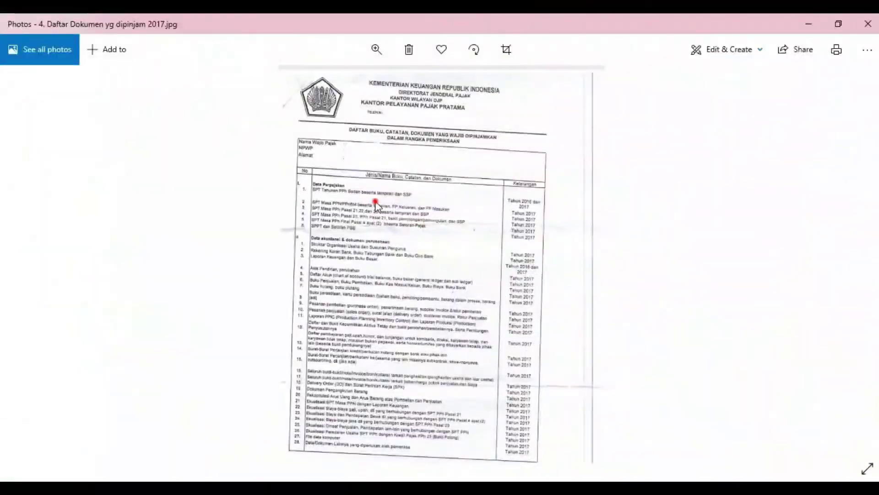
Step: In the Photos image of the 2017 borrowed documents list, read the heading and the issuing tax office
left_click(310, 202)
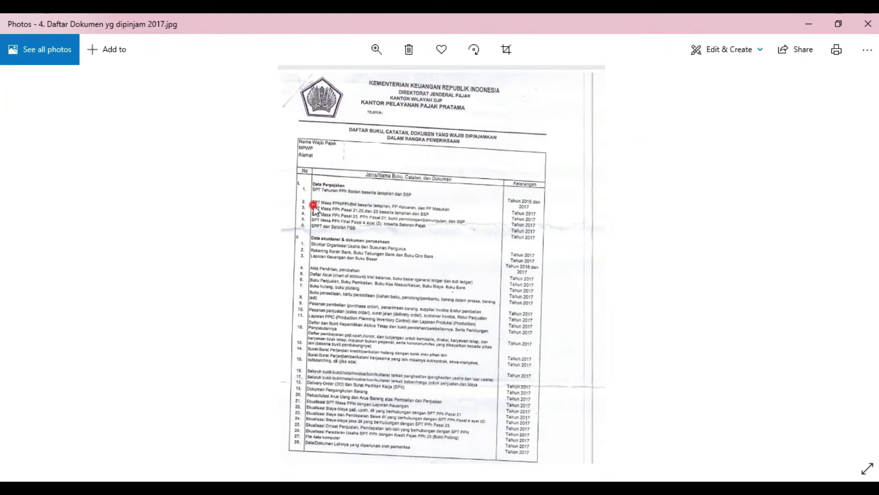
left_click(351, 142)
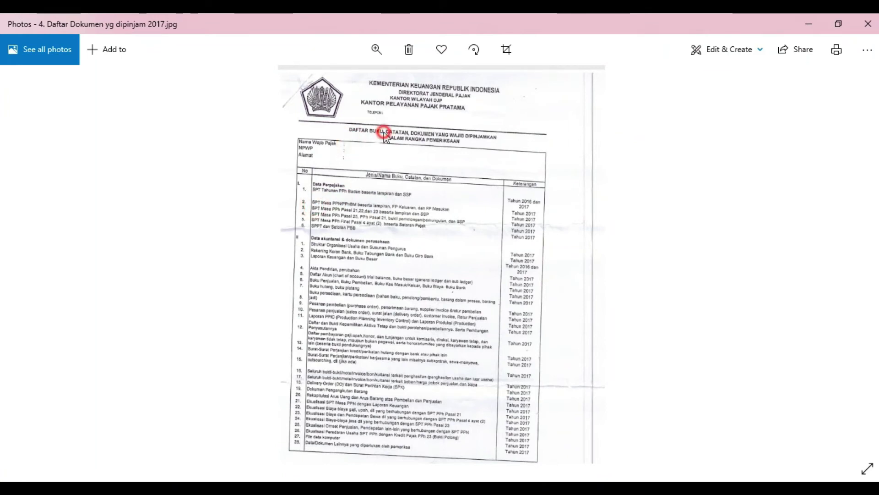
left_click(407, 137)
left_click(424, 137)
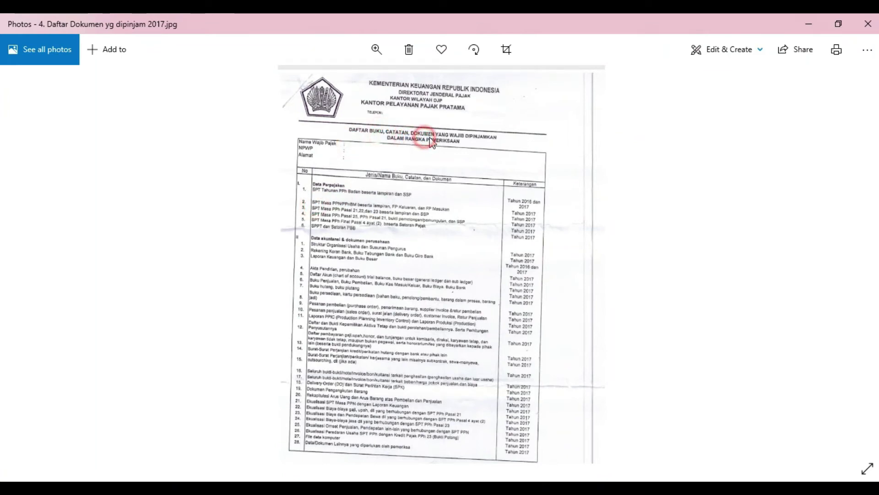
left_click(456, 137)
left_click(489, 138)
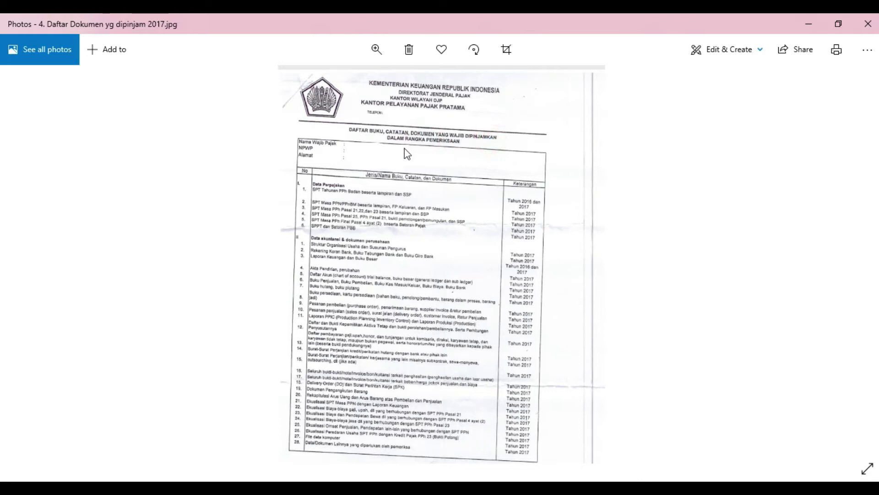
left_click(434, 145)
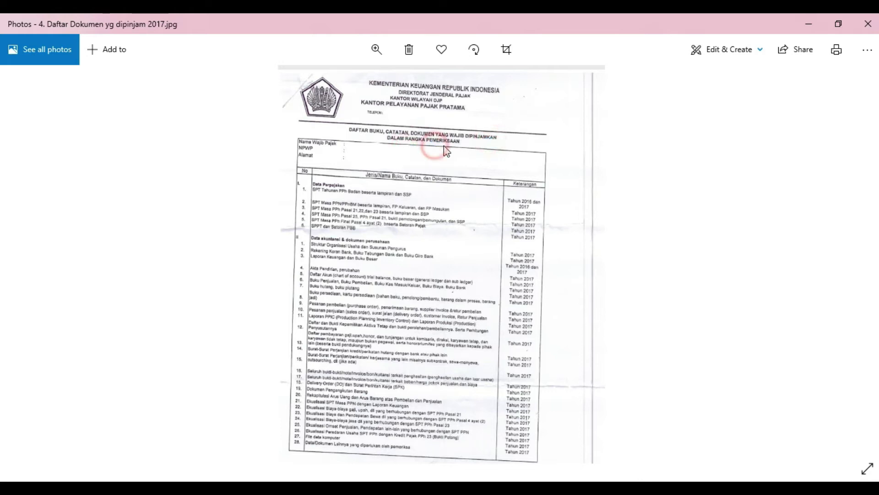
left_click(439, 118)
left_click(455, 117)
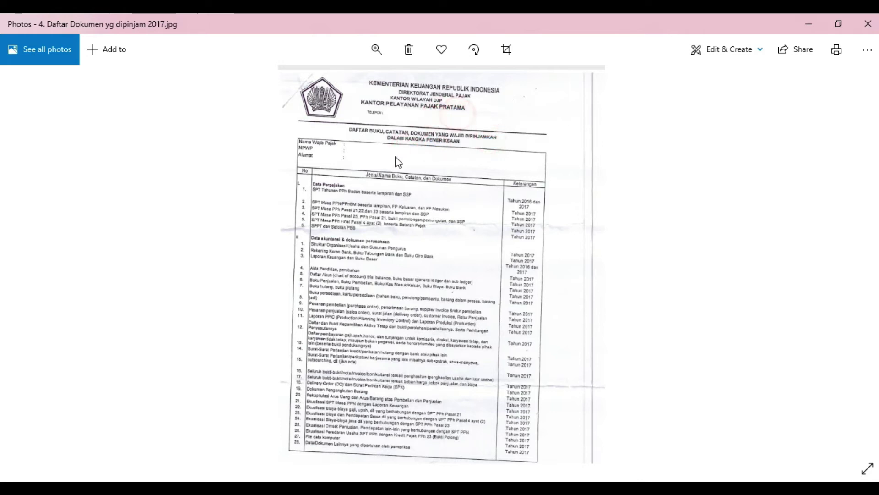
Step: Read the document type column and the first SPT entries under Data Perpajakan in the list
left_click(365, 185)
left_click(380, 186)
left_click(414, 185)
left_click(440, 184)
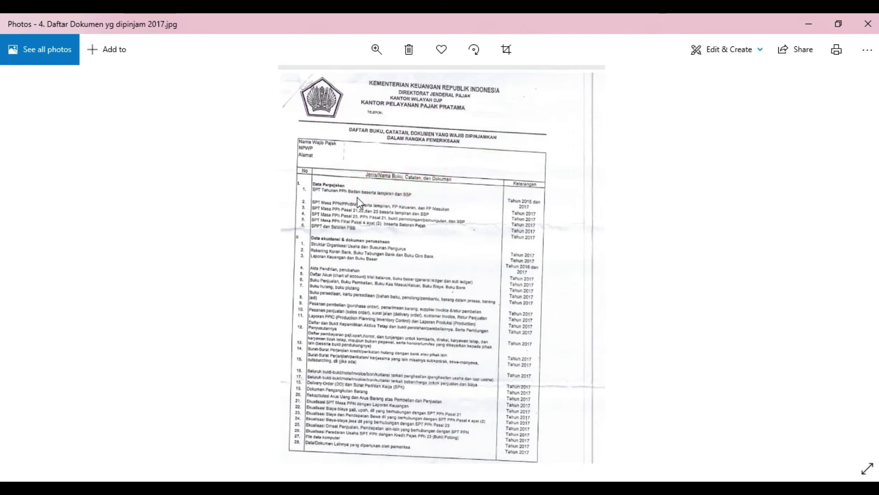
left_click(341, 200)
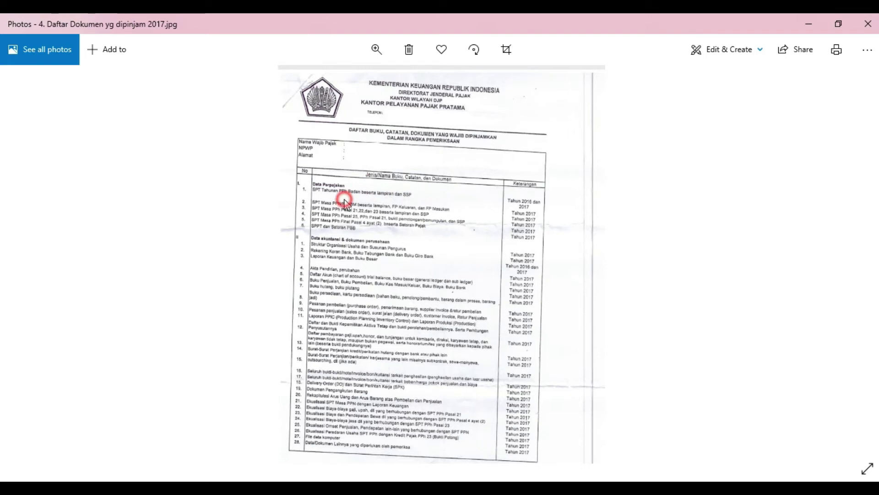
left_click(323, 207)
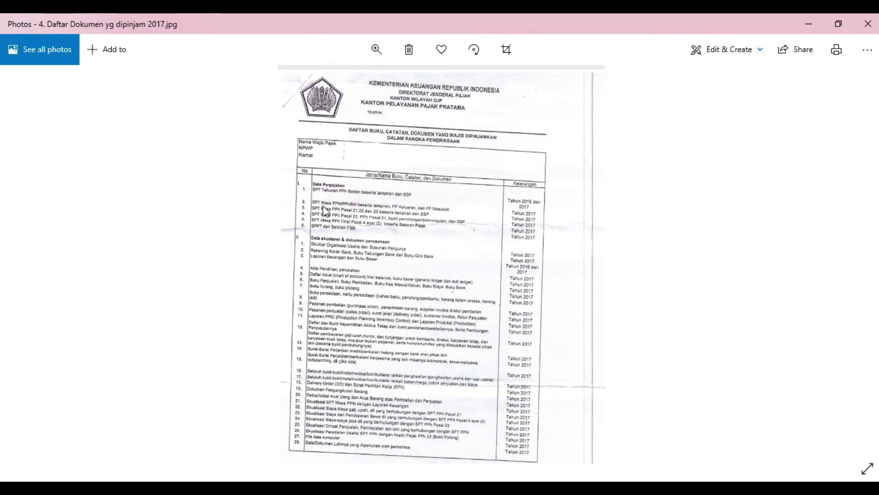
Step: Enlarge the document list and examine item 2, SPT Masa PPN/PPnBM with attachments, FP Keluaran and FP Masukan
left_click(377, 51)
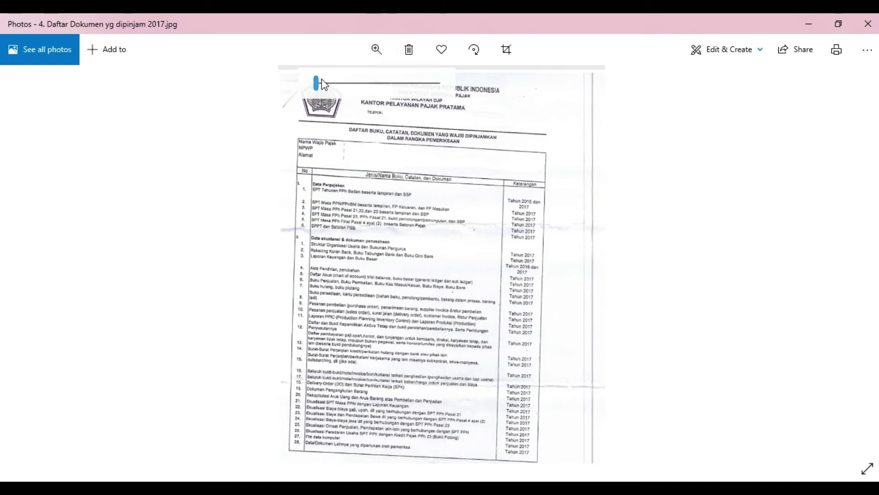
left_click_drag(320, 87, 331, 86)
left_click_drag(451, 120, 434, 304)
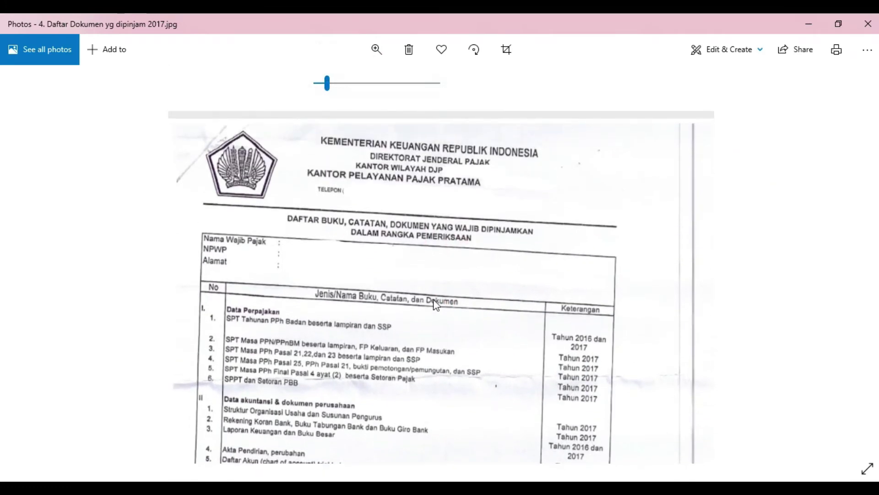
left_click(372, 52)
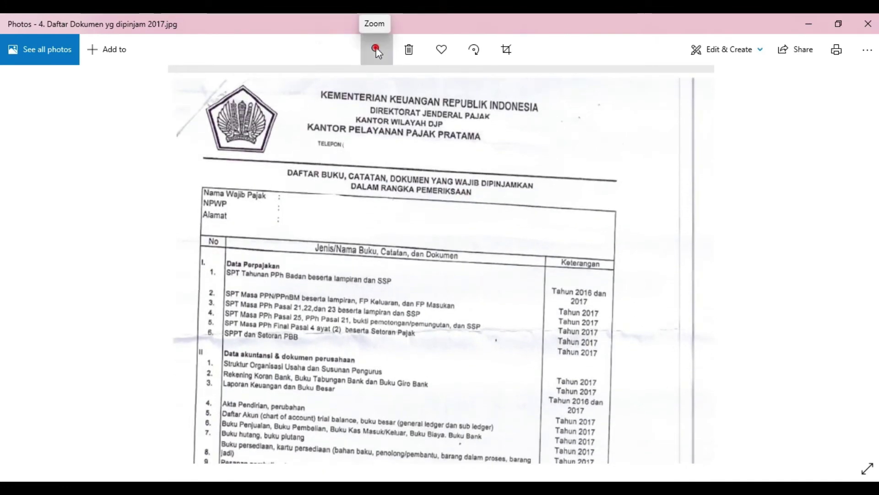
left_click(376, 49)
left_click_drag(332, 86, 348, 87)
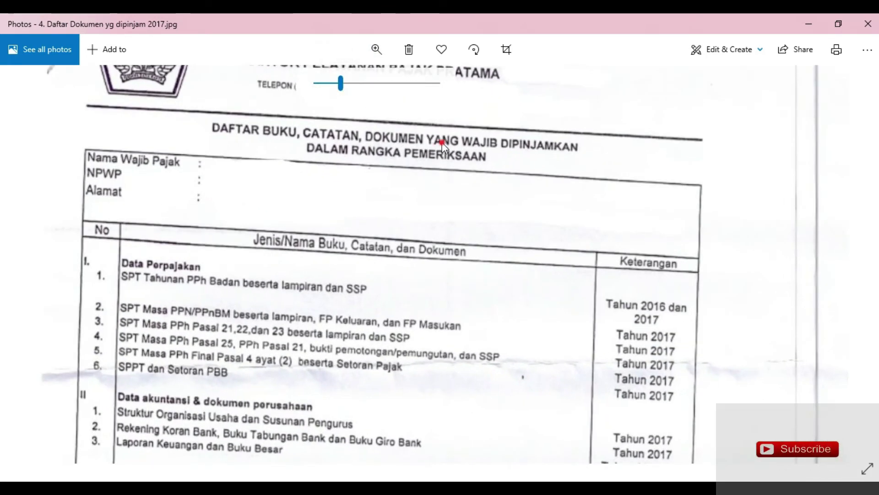
left_click_drag(341, 168, 439, 265)
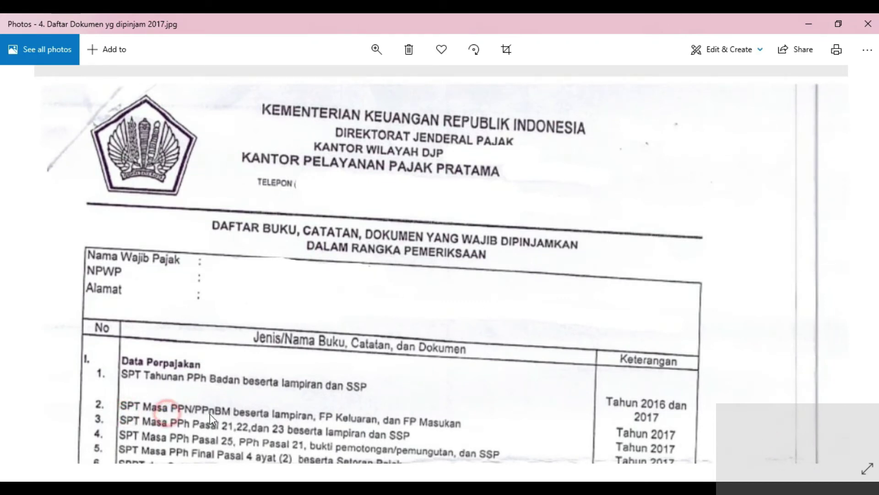
left_click(297, 425)
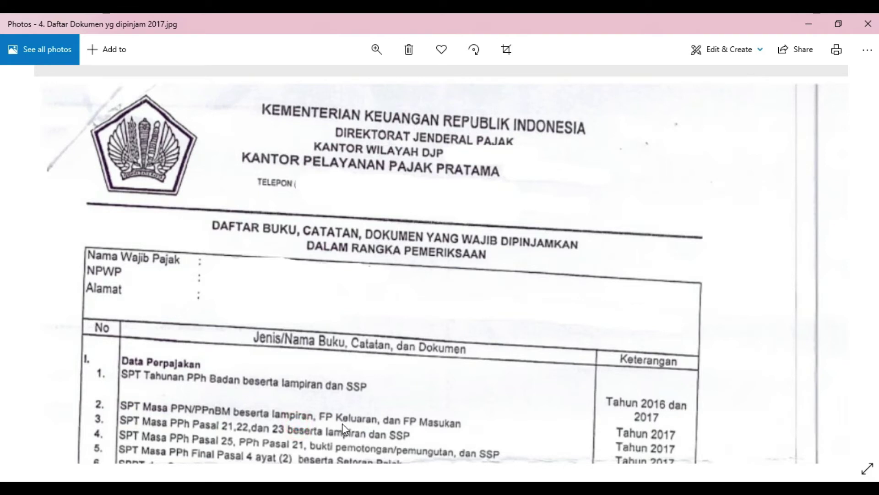
left_click(378, 427)
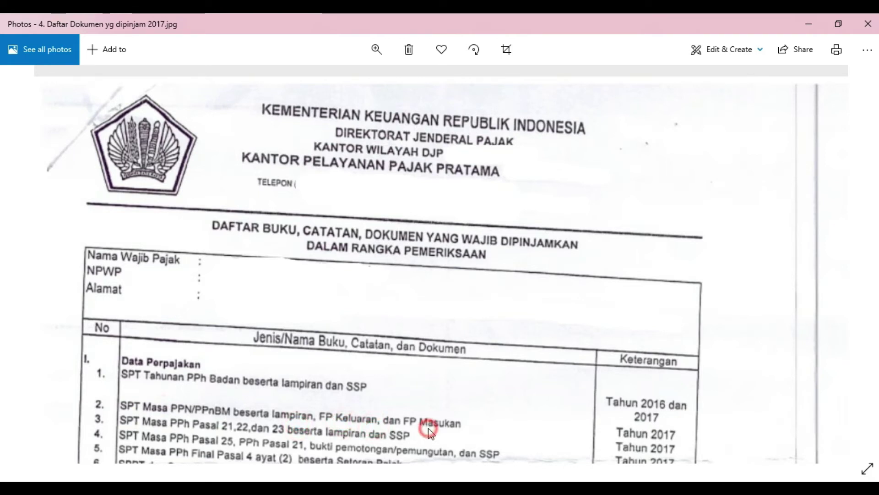
left_click(369, 421)
left_click(264, 422)
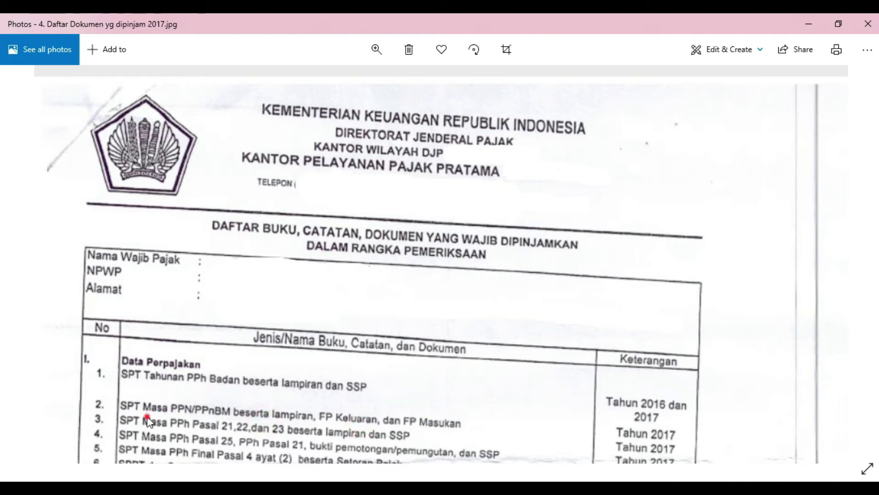
left_click(181, 411)
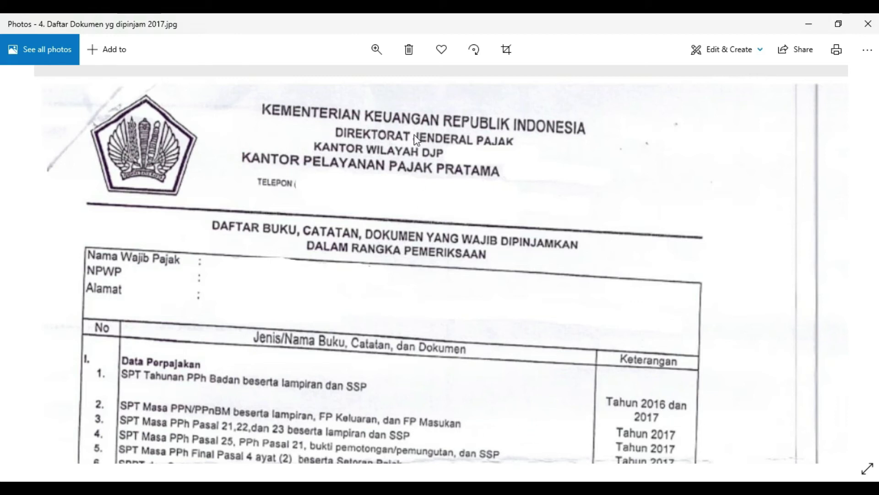
Step: Magnify the Data Perpajakan section further and reread its SPT Masa PPN/PPnBM entry
left_click(374, 49)
left_click_drag(342, 83, 362, 84)
left_click_drag(340, 279, 509, 103)
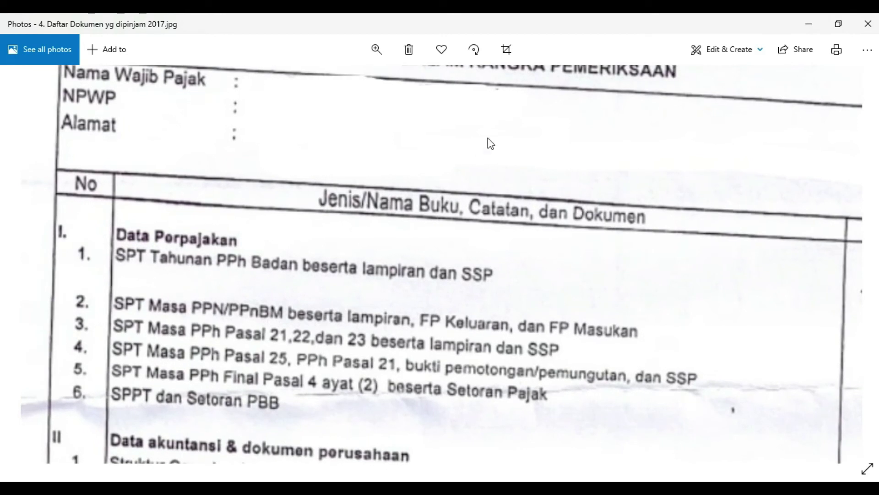
left_click_drag(440, 240, 490, 246)
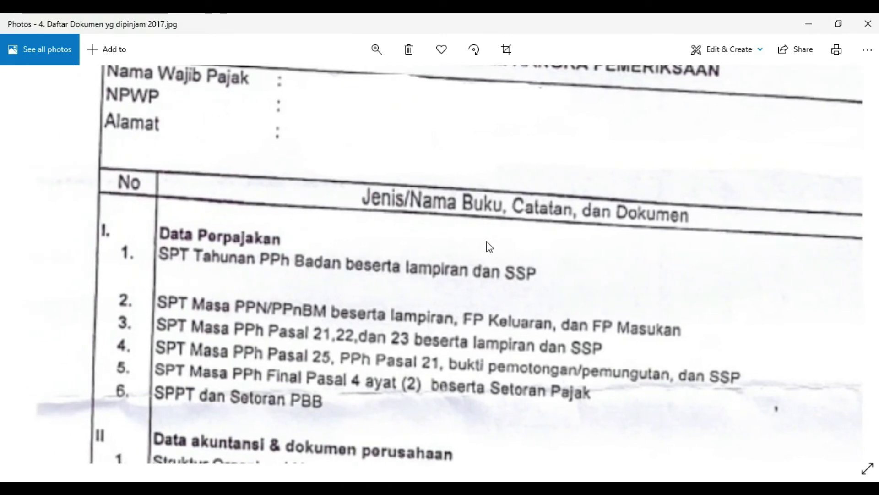
left_click_drag(181, 330, 183, 329)
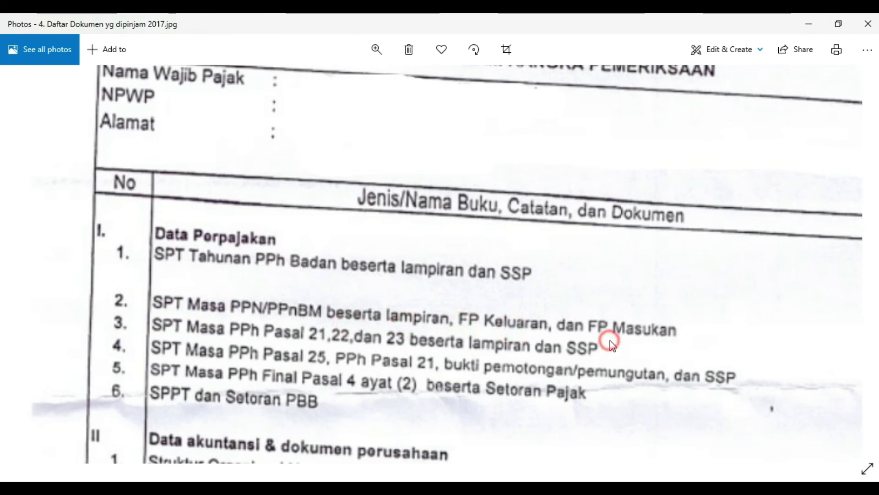
left_click(634, 277)
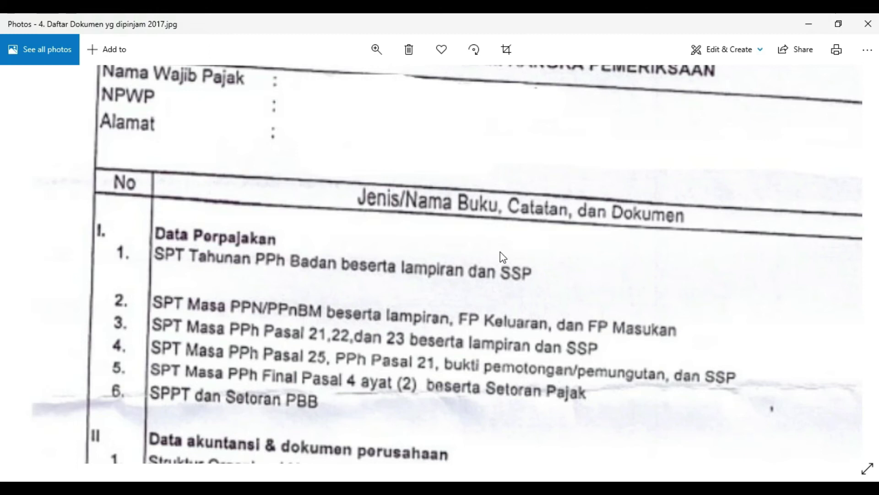
left_click(466, 259)
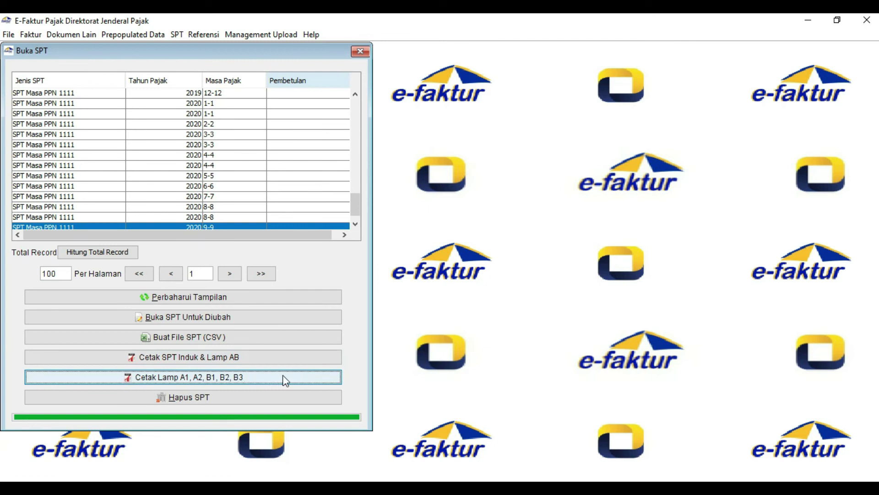
left_click(347, 379)
left_click(347, 358)
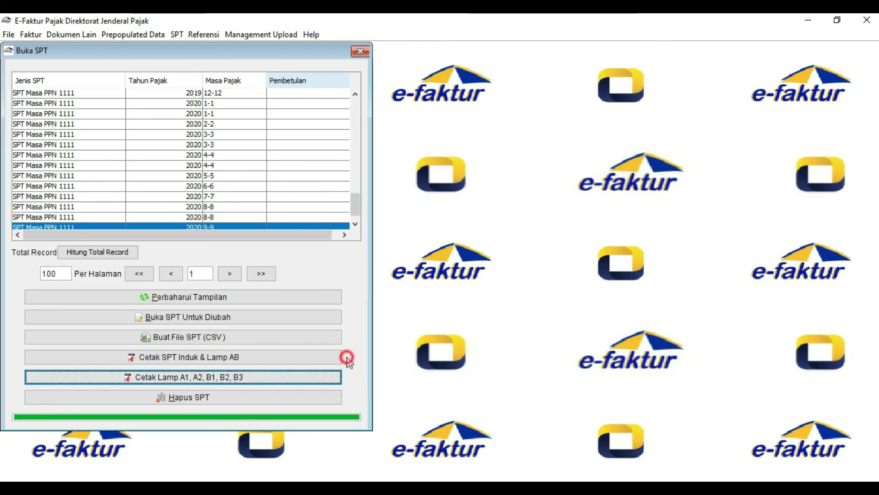
left_click(348, 378)
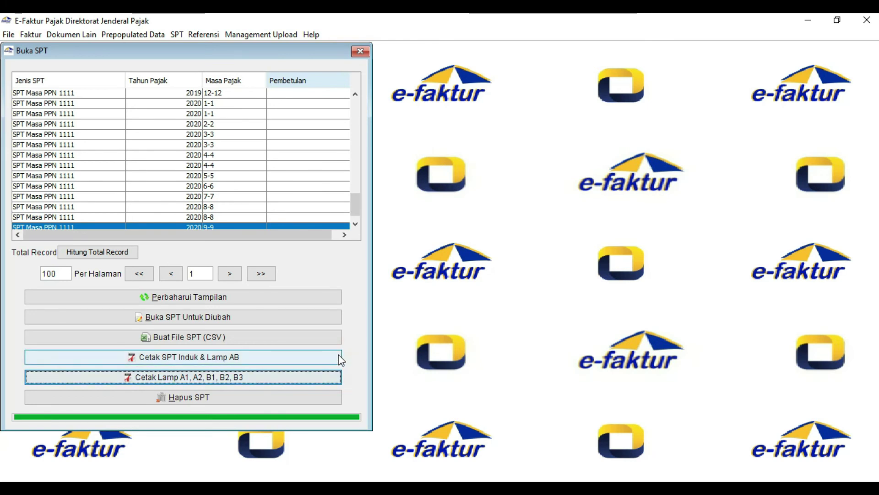
left_click(349, 356)
left_click(347, 378)
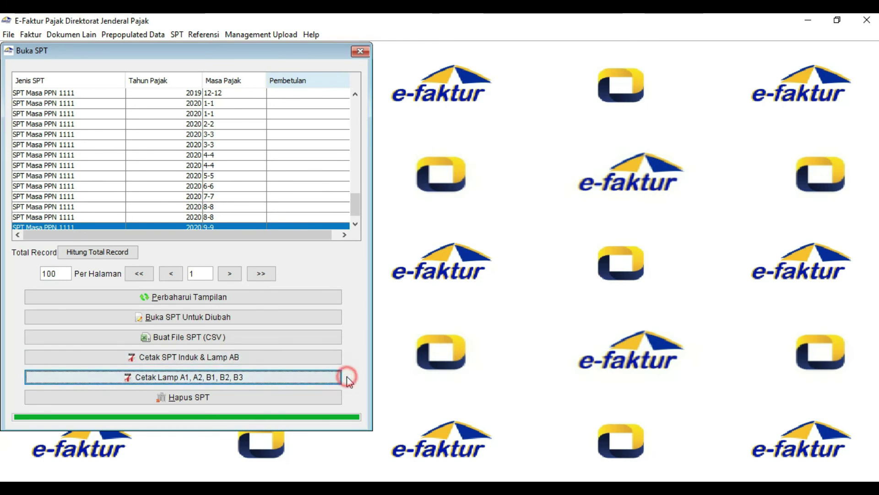
left_click(346, 355)
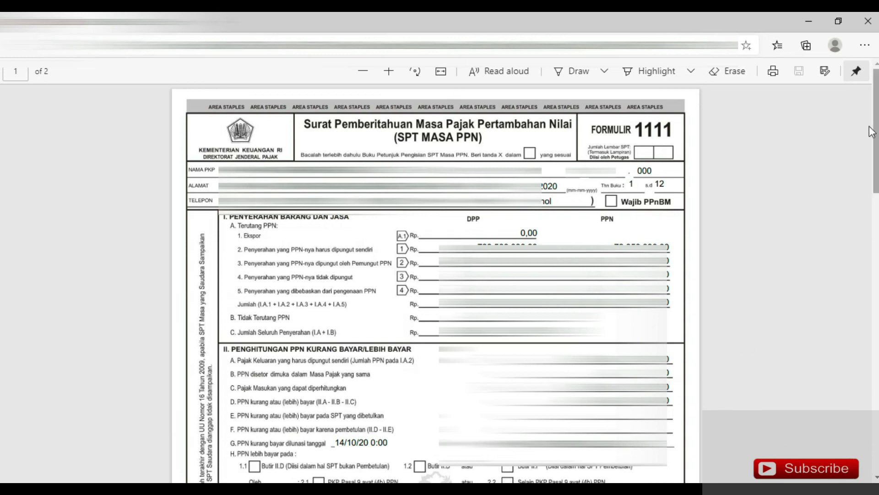
Step: Look over the SPT Masa PPN main form 1111, including the Formulir 1111 AB recapitulation on page 2
left_click(776, 72)
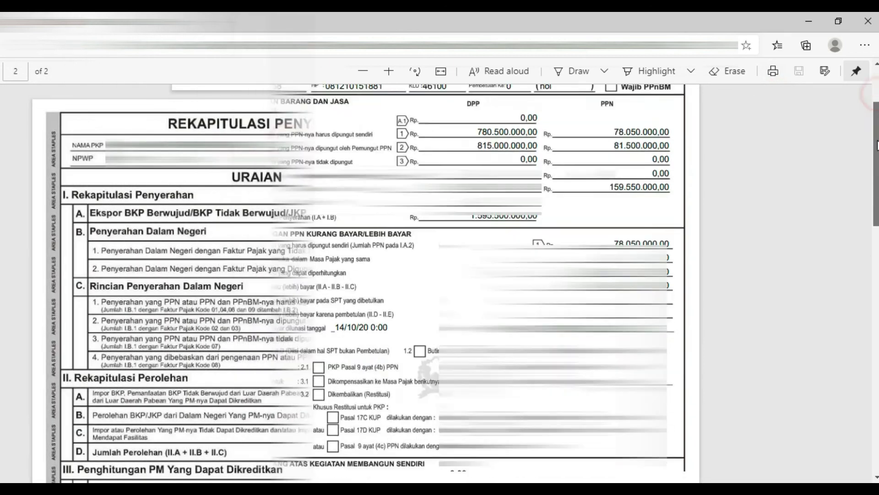
left_click(456, 161)
left_click(726, 97)
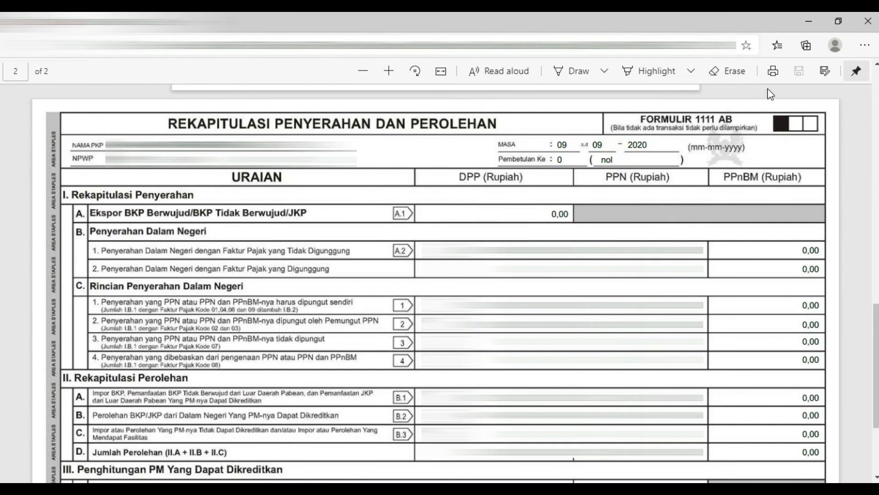
left_click(775, 91)
left_click(772, 92)
left_click(771, 93)
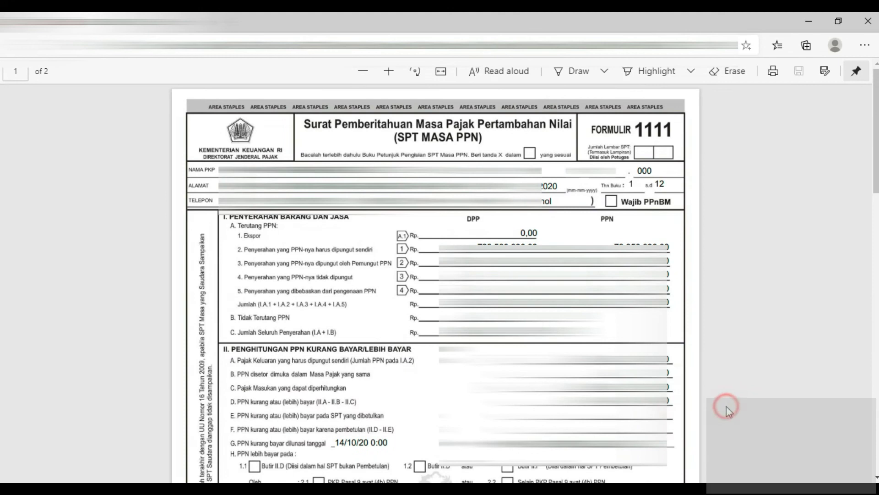
Step: Return to page 1 of the PDF and examine the Formulir 1111 main form
left_click(393, 329)
left_click(729, 384)
left_click(851, 126)
left_click(777, 99)
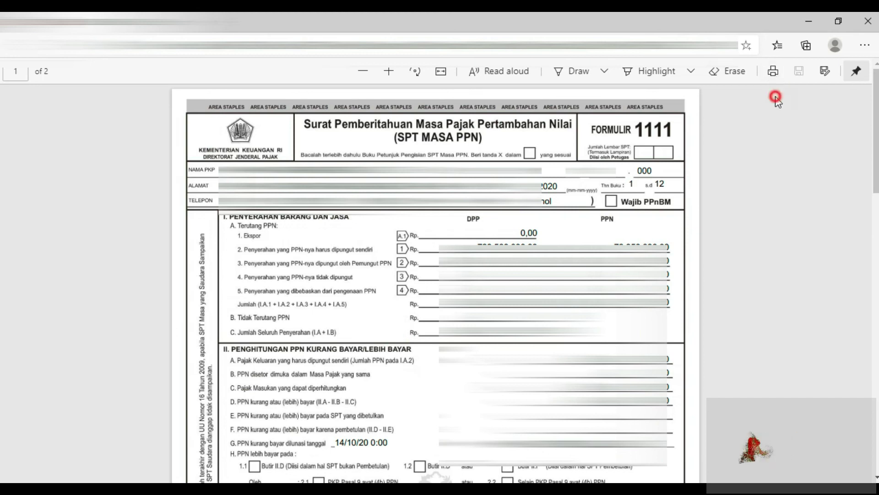
left_click(775, 96)
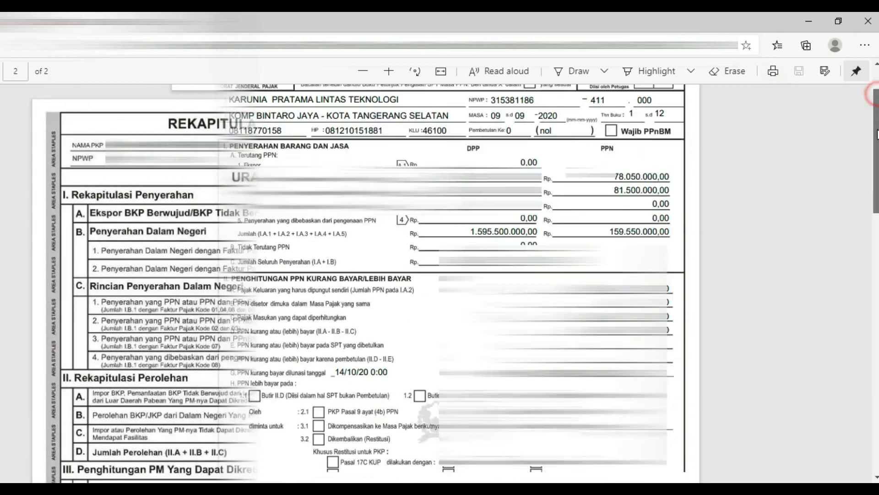
Step: Go to page 2 and review the Rekapitulasi Penyerahan dan Perolehan attachment, Formulir 1111 AB
left_click(456, 158)
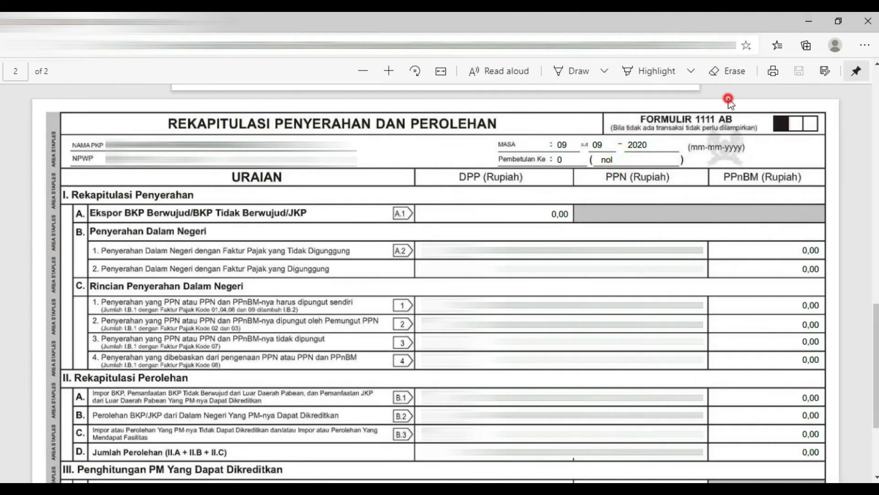
left_click(777, 92)
left_click(774, 97)
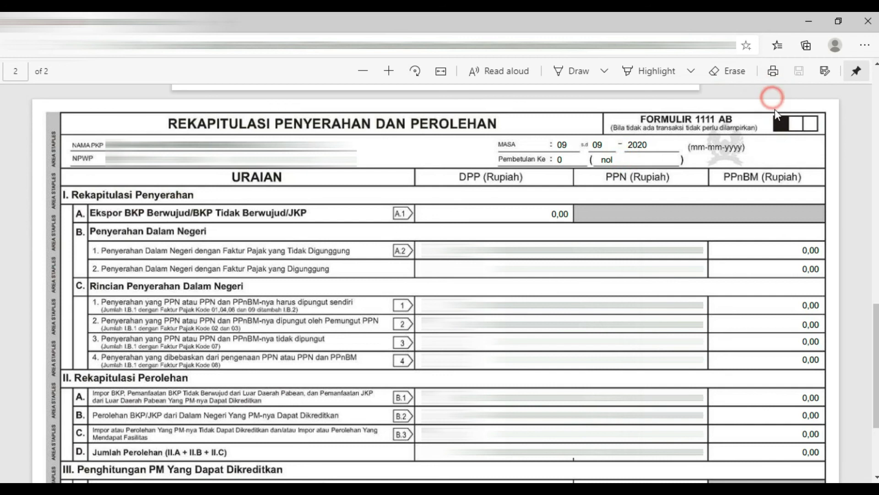